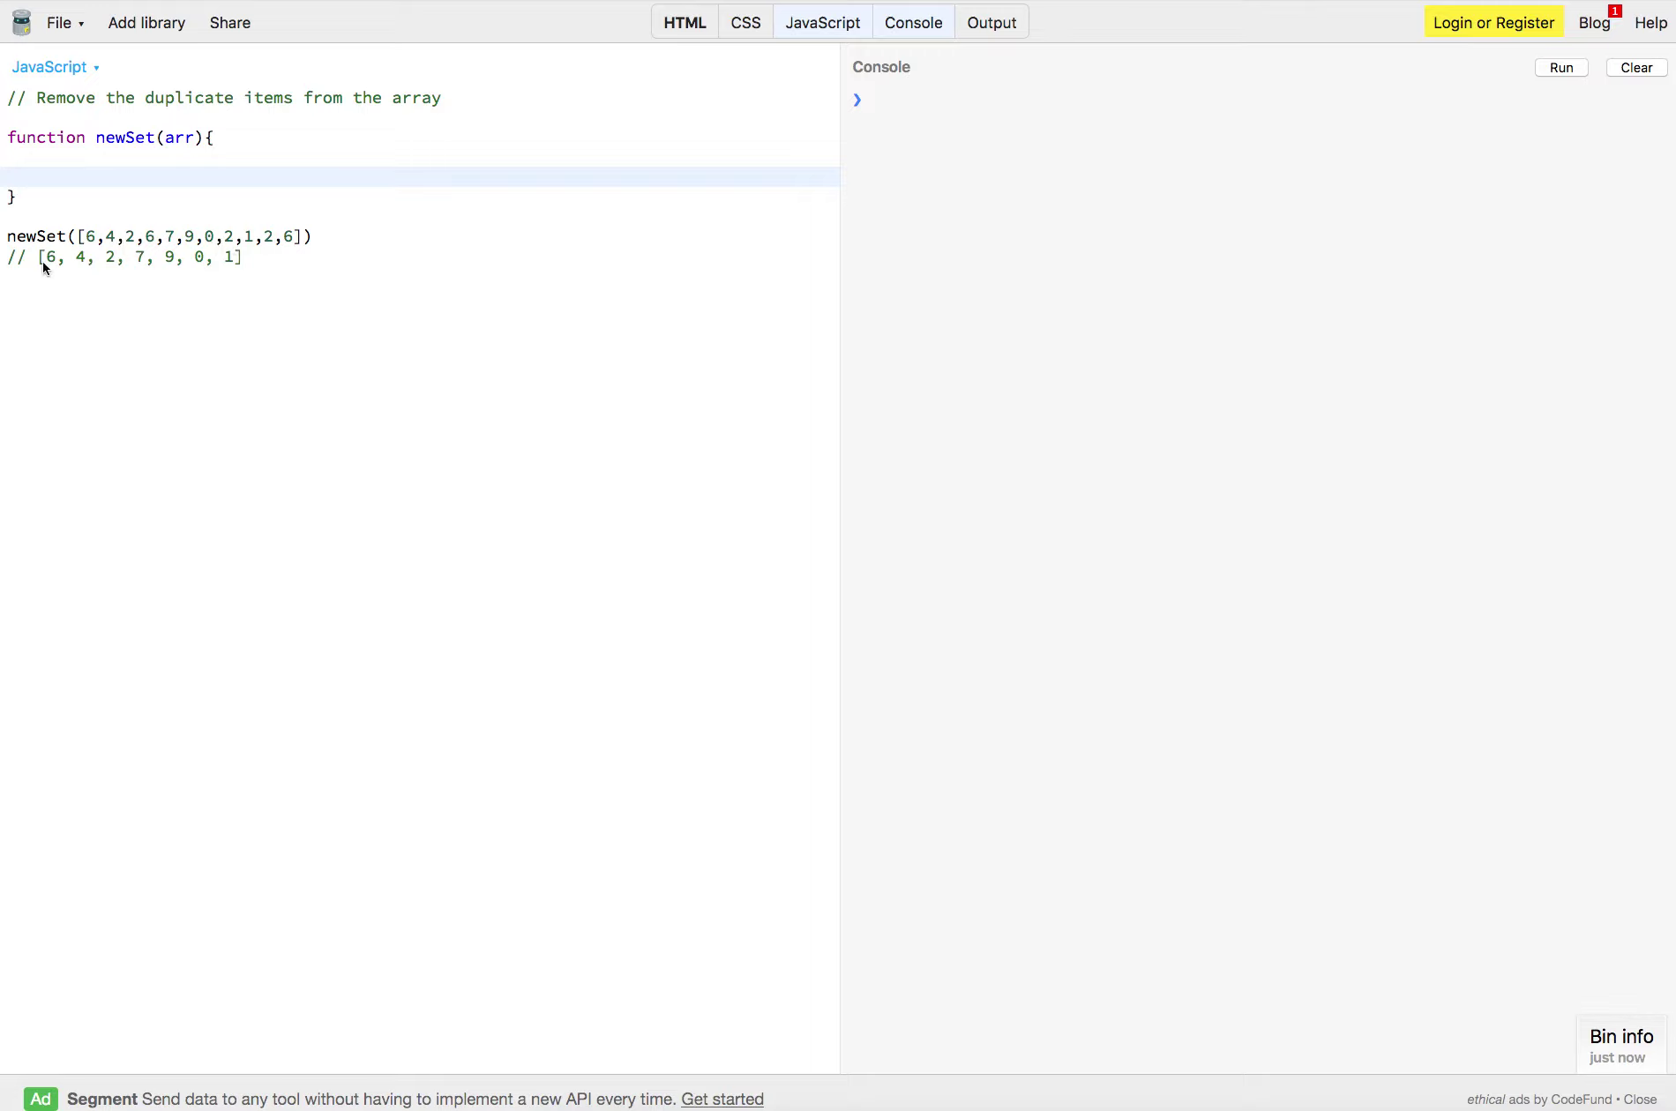
Write let test = [...new Set(arr)] and console.log(test) inside the newSet function body.
{"action": "left_click_drag", "start_coordinate": [62, 264], "coordinate": [223, 258]}
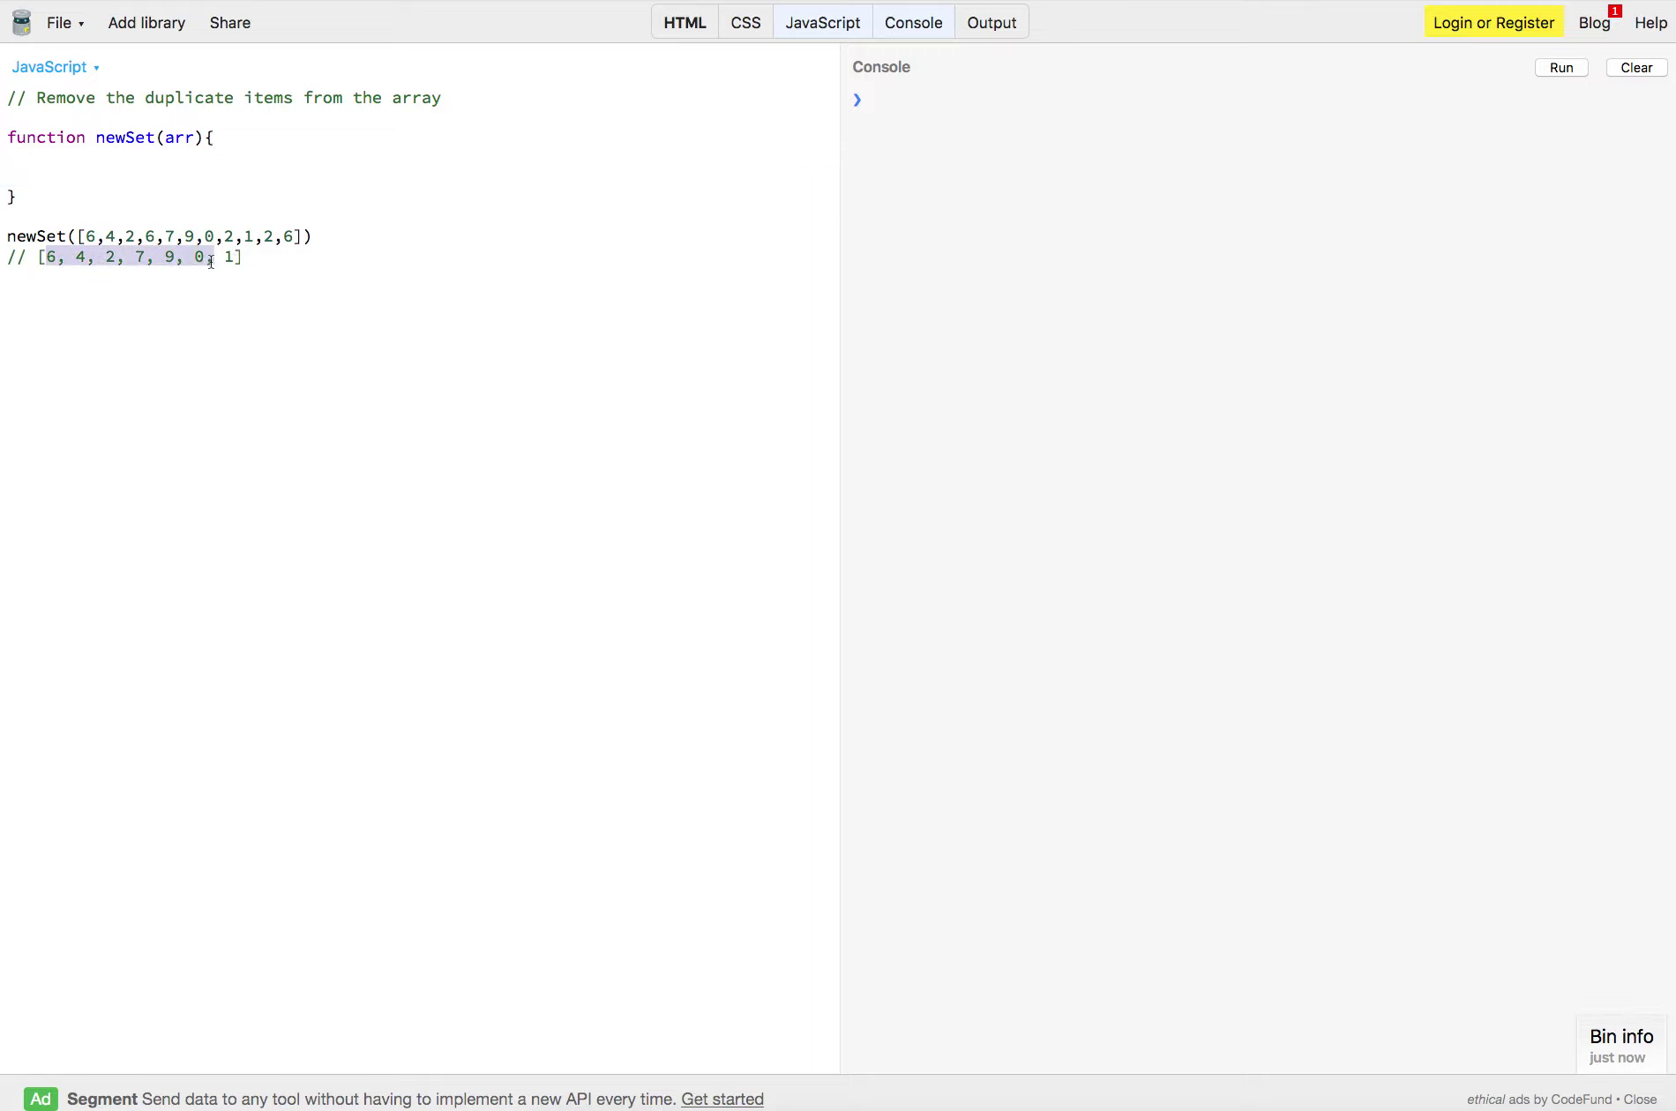
{"action": "left_click", "coordinate": [223, 258]}
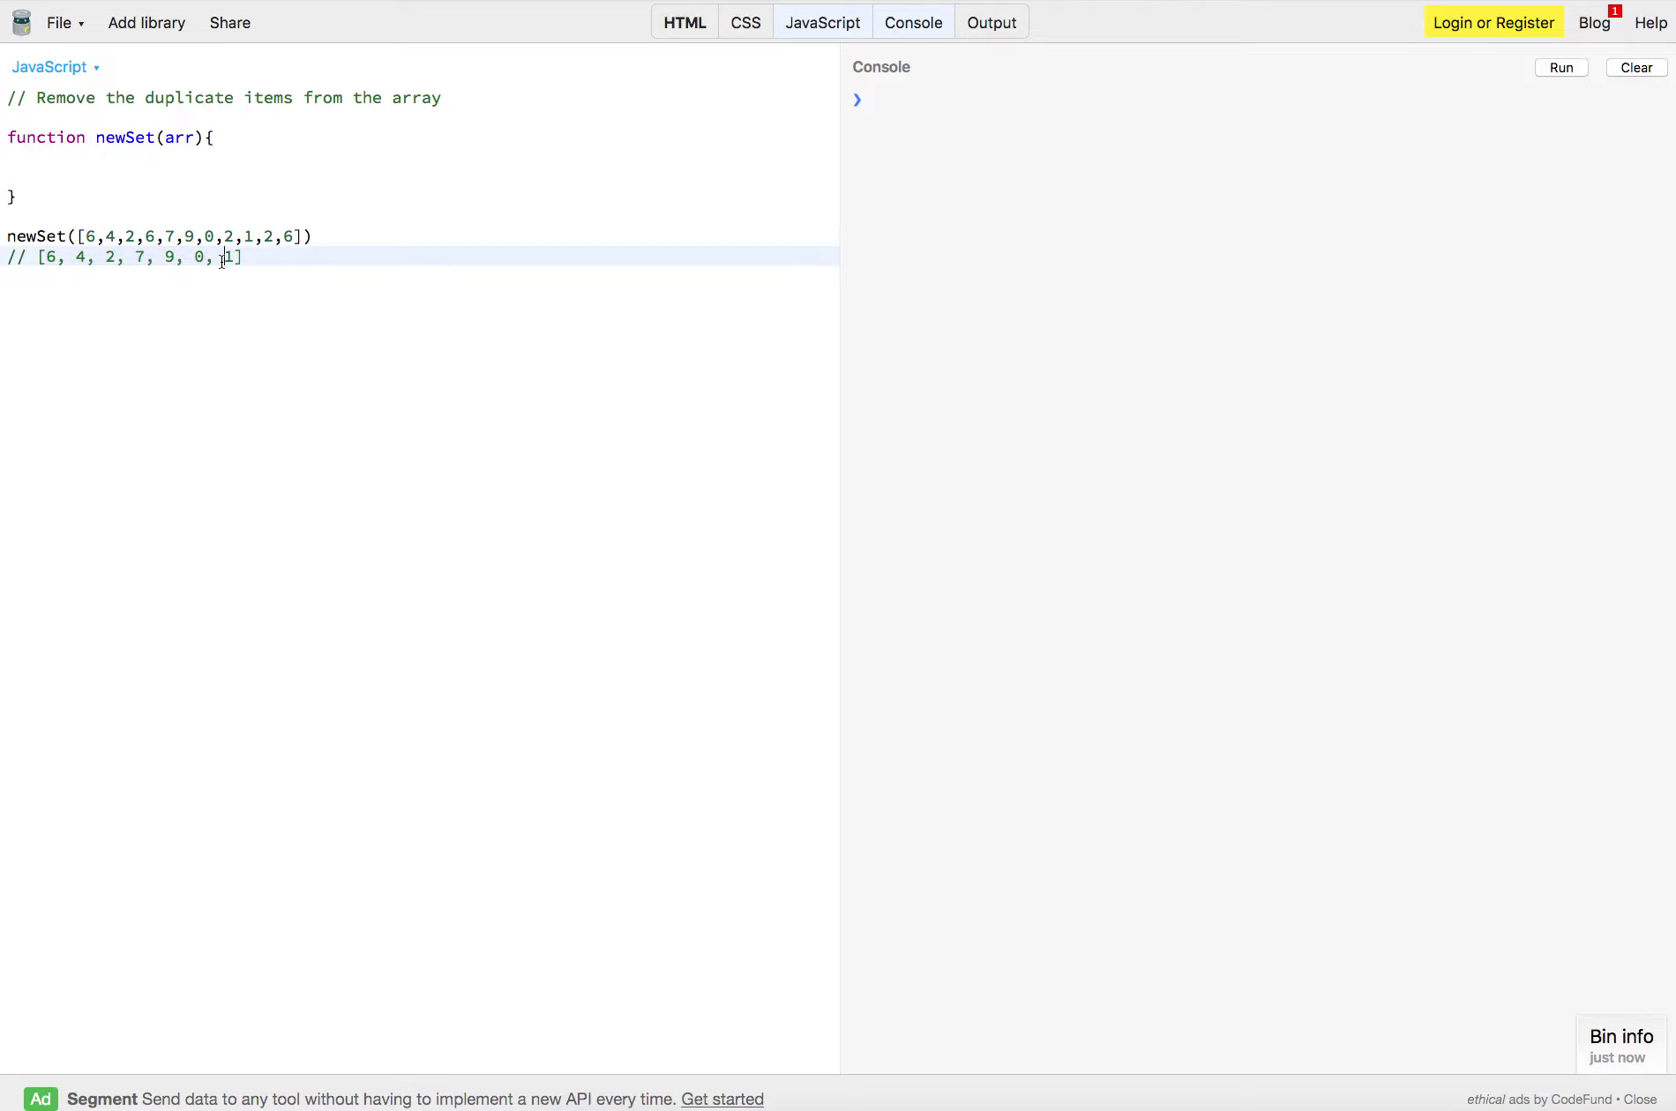
{"action": "left_click", "coordinate": [151, 175]}
{"action": "type", "text": "console.log(test)"}
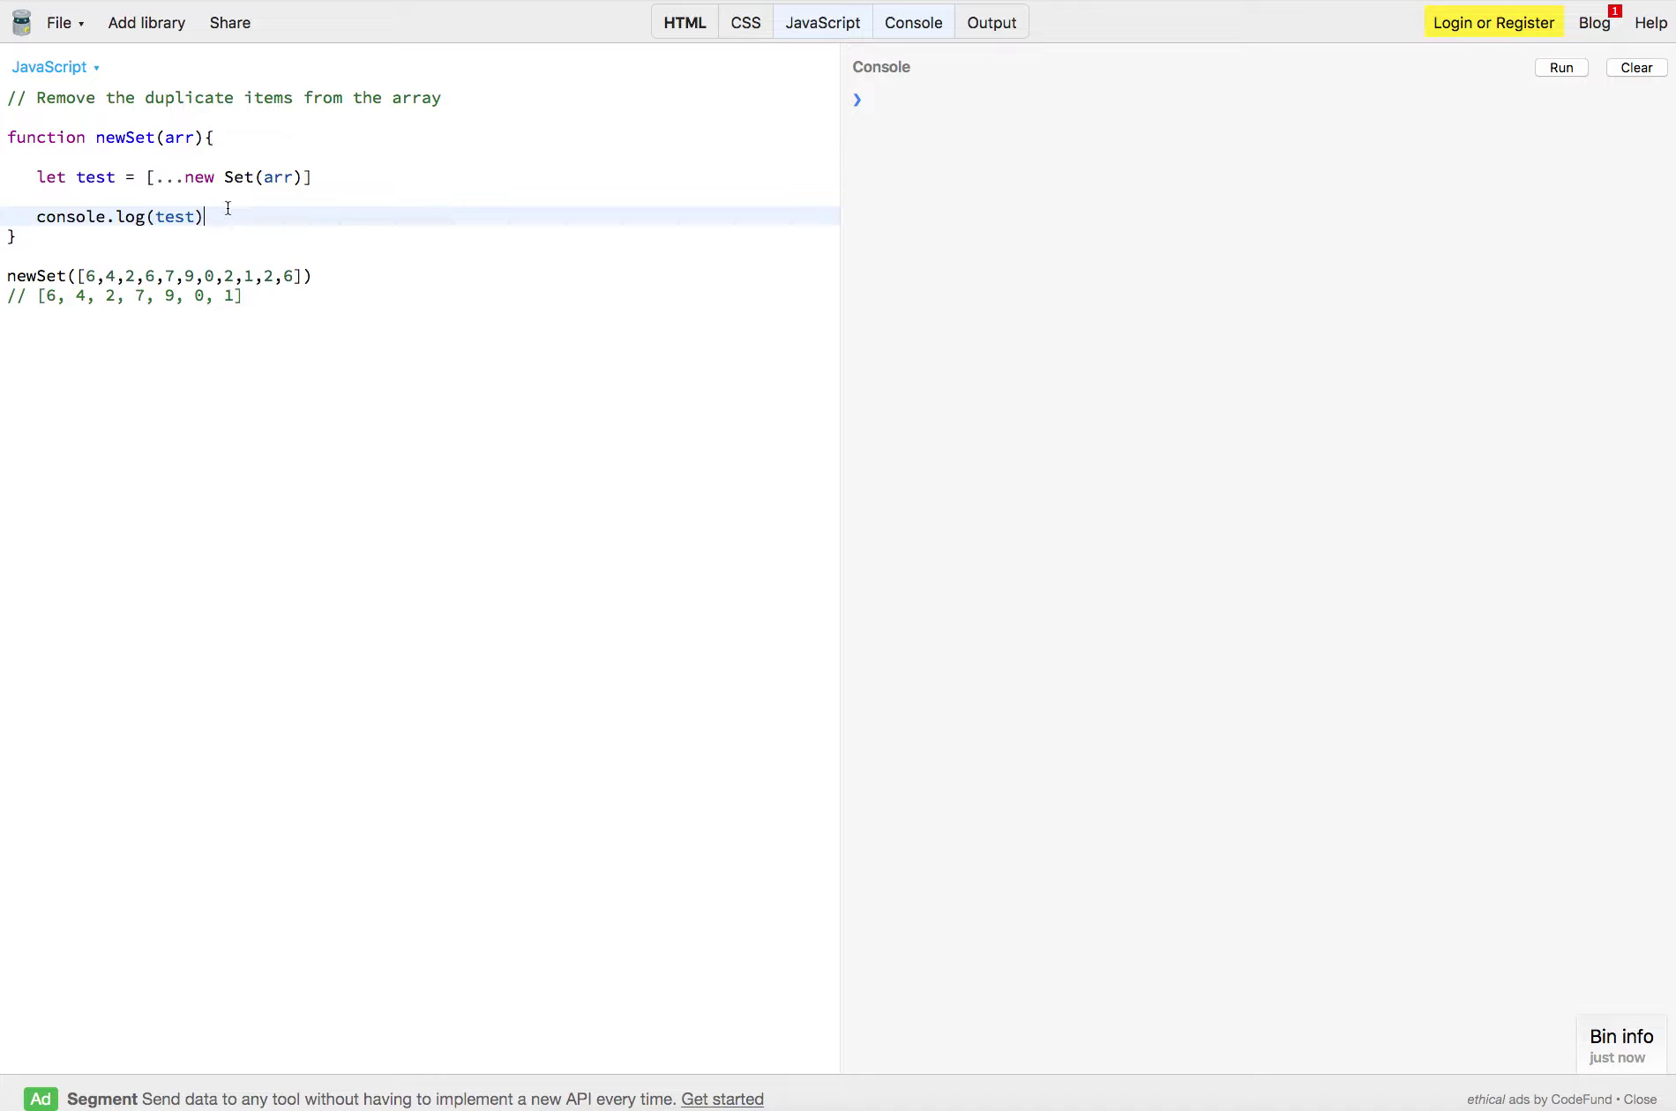
{"action": "left_click", "coordinate": [37, 177]}
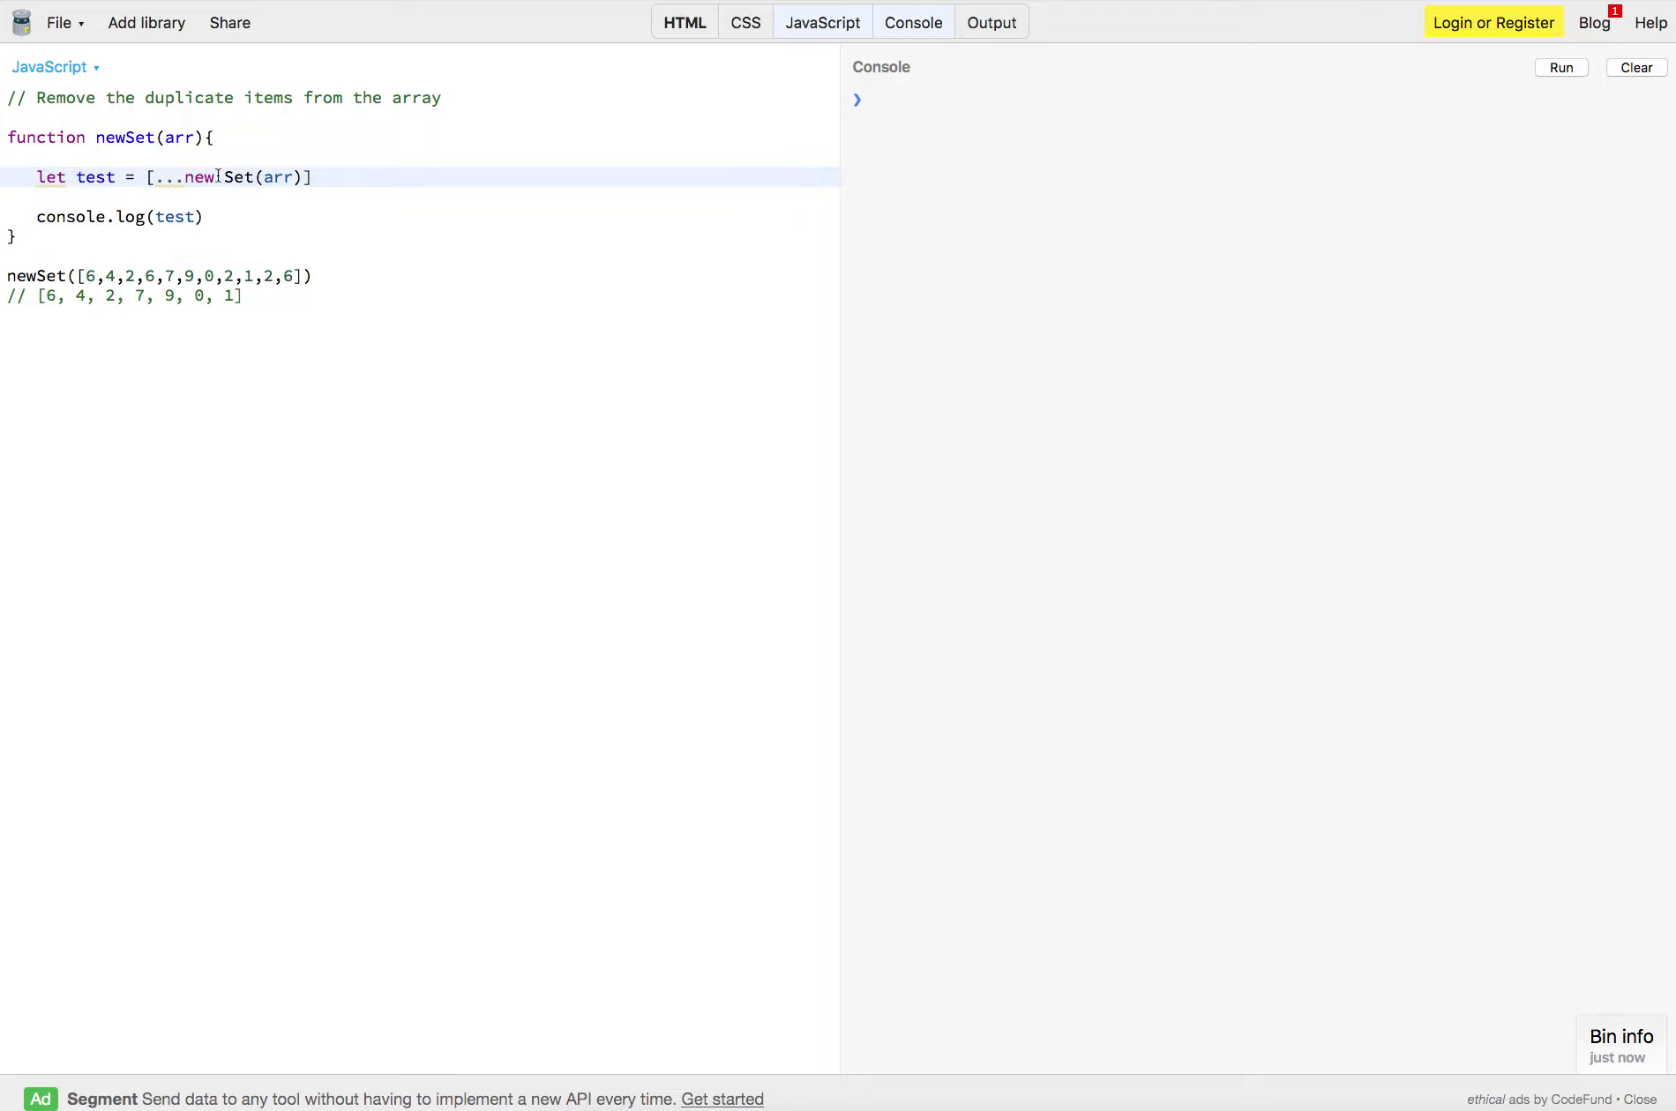
Highlight the spread and new Set syntax, then the array passed to newSet.
{"action": "left_click_drag", "start_coordinate": [213, 176], "coordinate": [157, 178]}
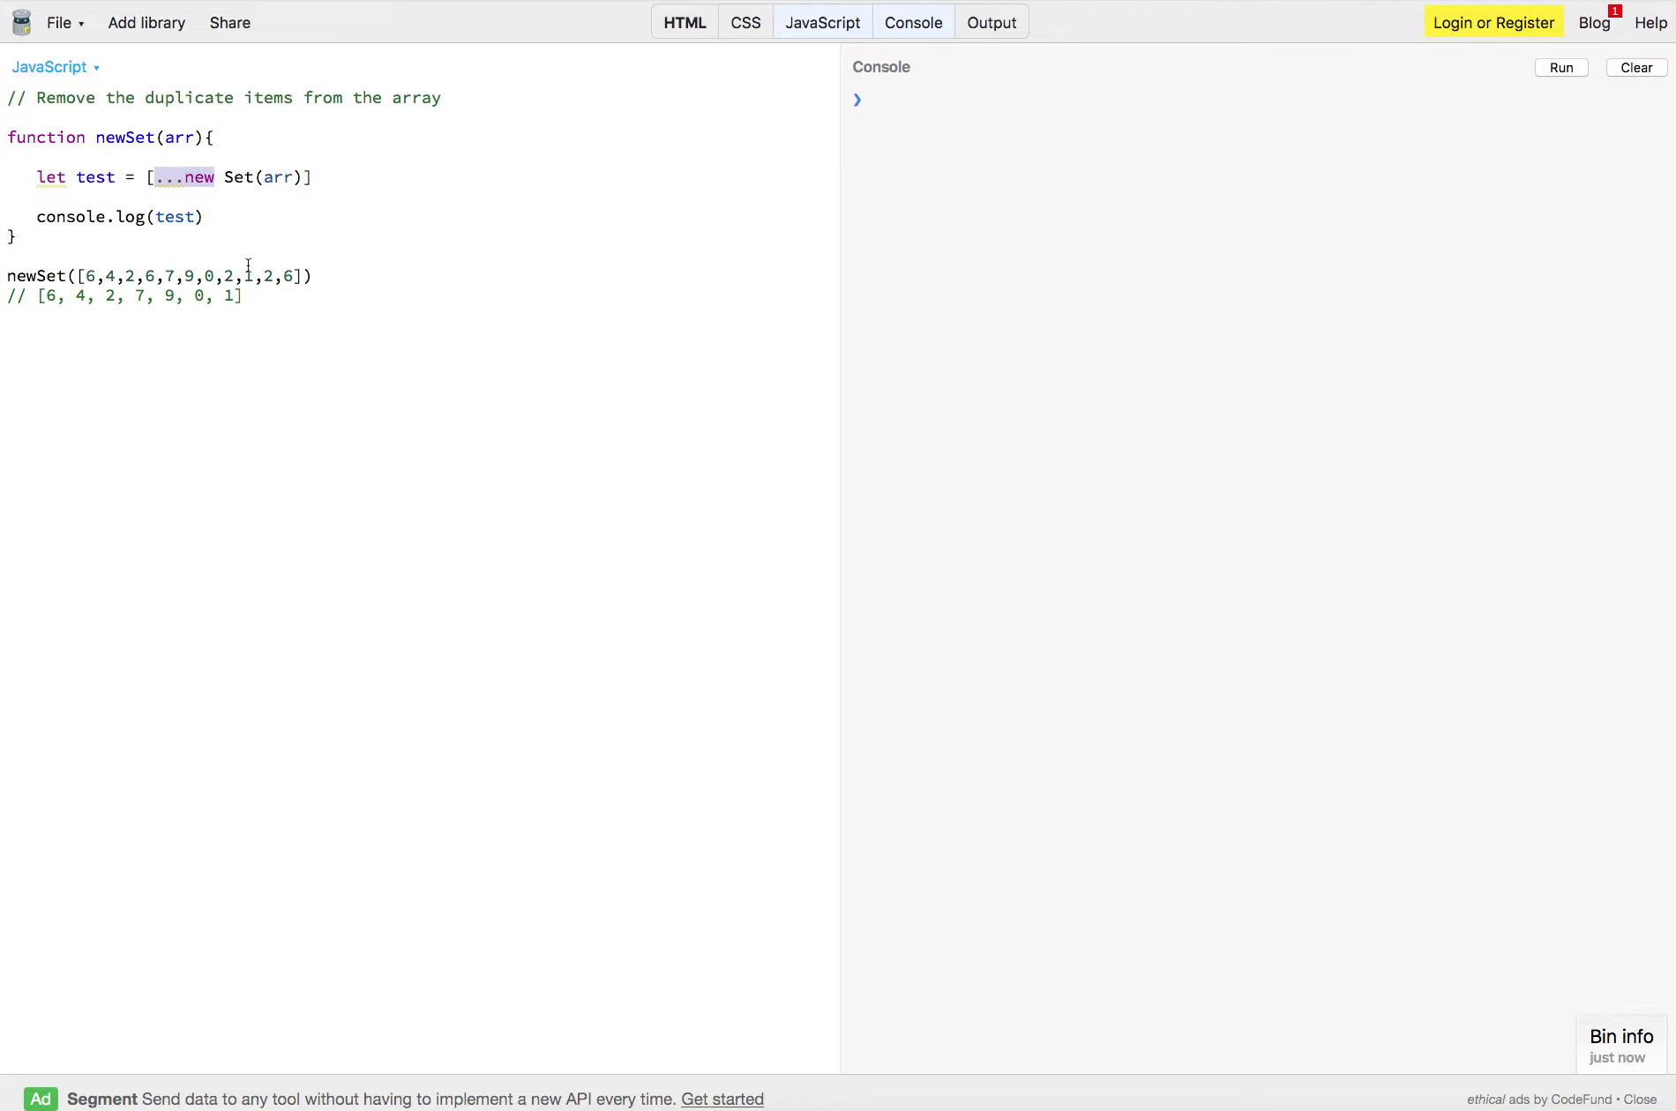
{"action": "left_click_drag", "start_coordinate": [295, 275], "coordinate": [87, 274]}
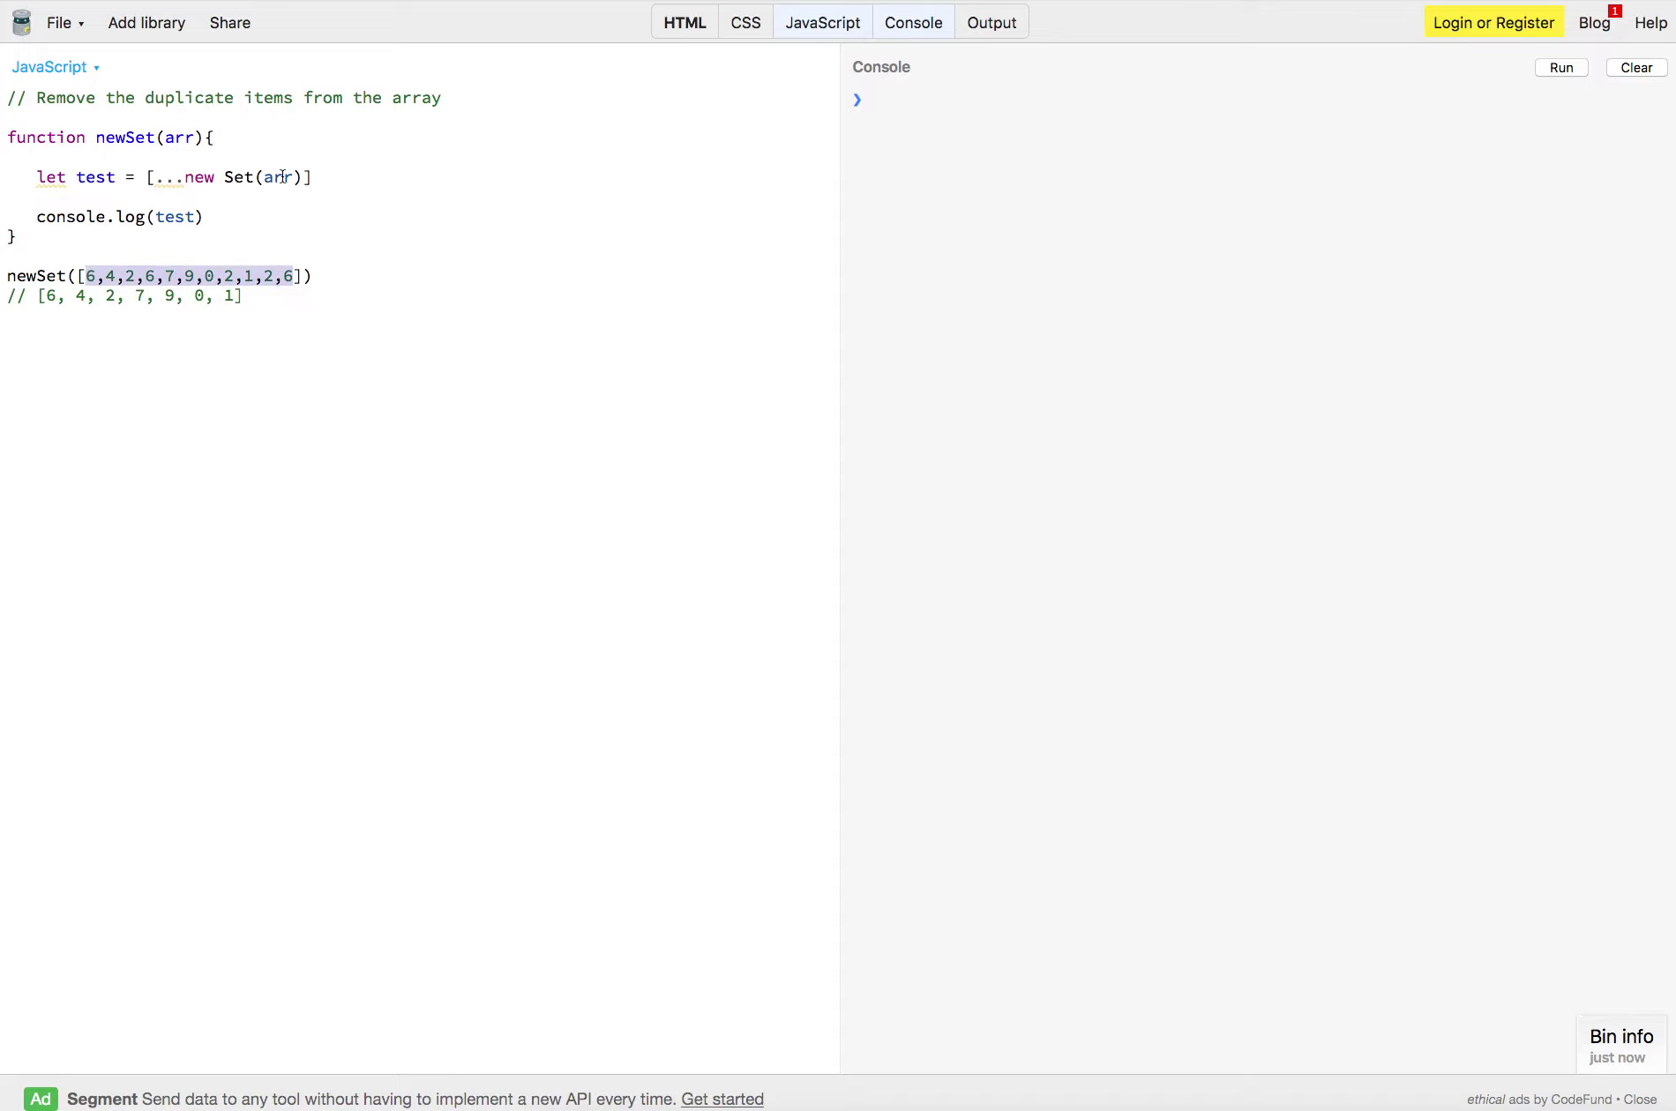
{"action": "left_click", "coordinate": [289, 252]}
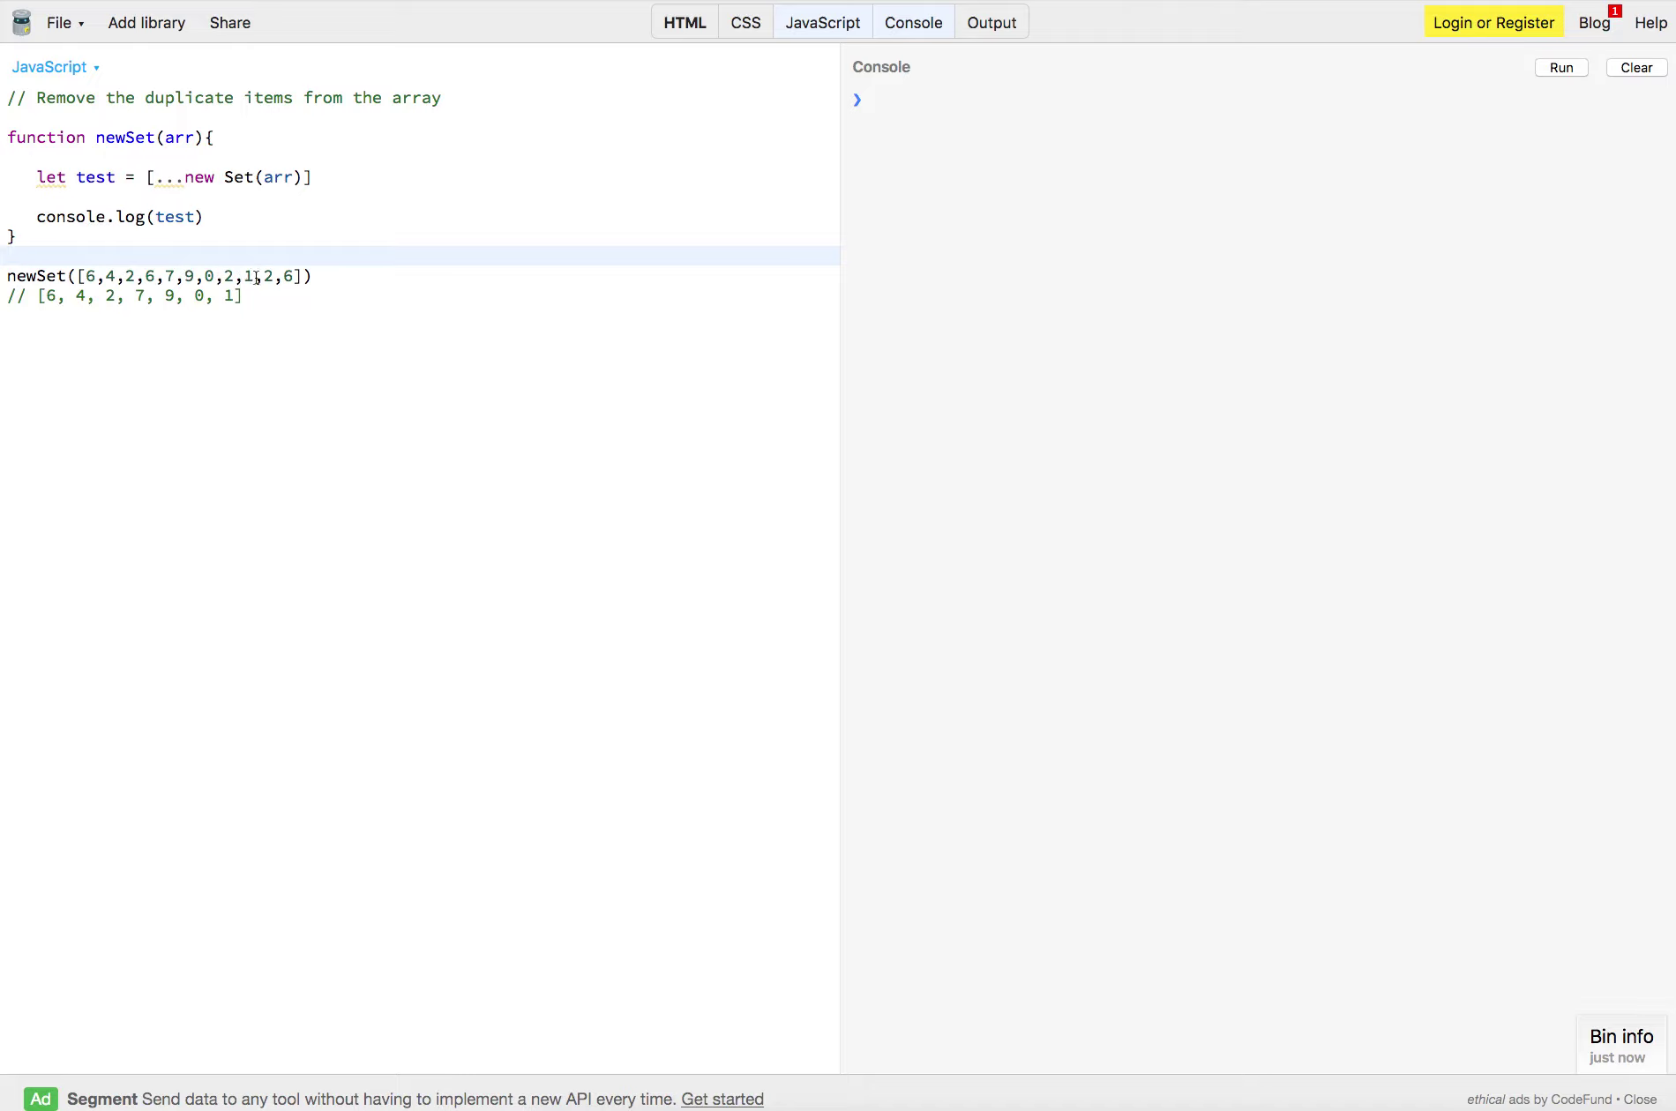
Append , 5, 5 to the newSet array and run it, logging [6, 4, 2, 7, 9, 0, 1, 5].
{"action": "left_click", "coordinate": [295, 277]}
{"action": "type", "text": ", 5, 5"}
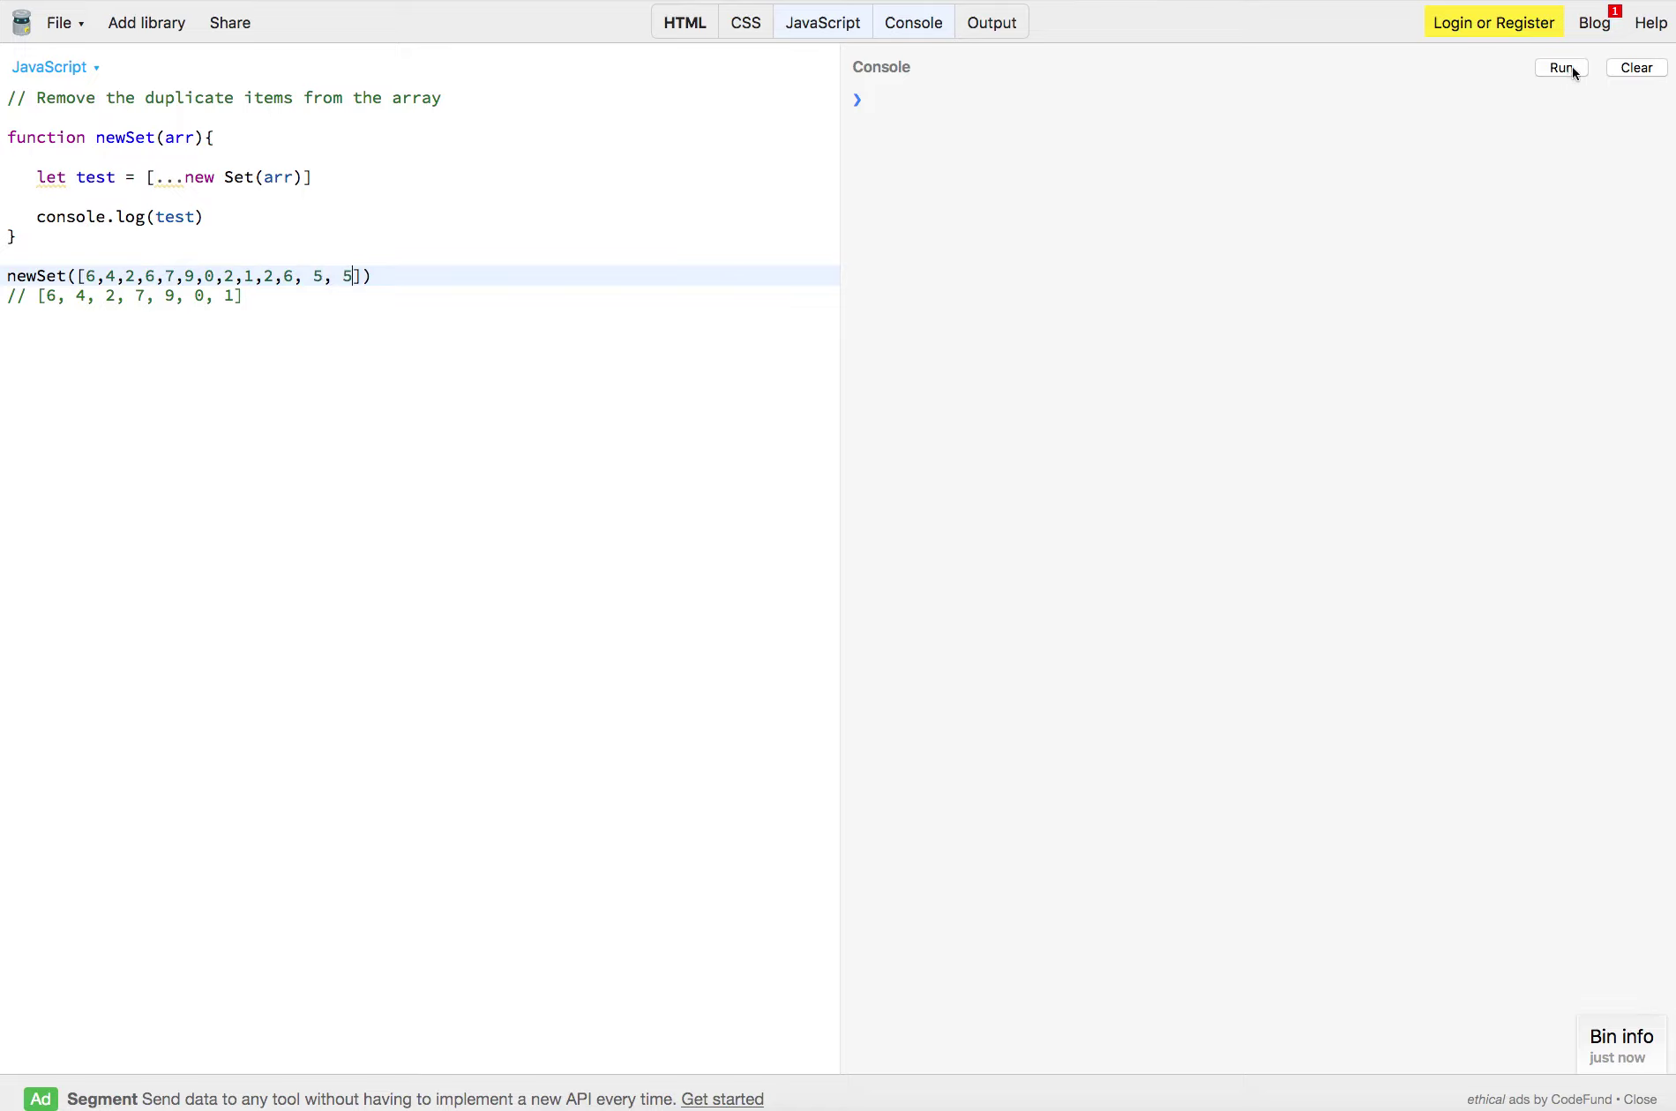
{"action": "left_click", "coordinate": [1576, 75]}
Delete the added , 5, 5, rerun to log [6, 4, 2, 7, 9, 0, 1], and compare with the comment.
{"action": "left_click", "coordinate": [351, 277]}
{"action": "key", "text": "BackSpace"}
{"action": "key", "text": "BackSpace"}
{"action": "key", "text": "BackSpace"}
{"action": "key", "text": "BackSpace"}
{"action": "key", "text": "BackSpace"}
{"action": "key", "text": "BackSpace"}
{"action": "left_click", "coordinate": [1566, 70]}
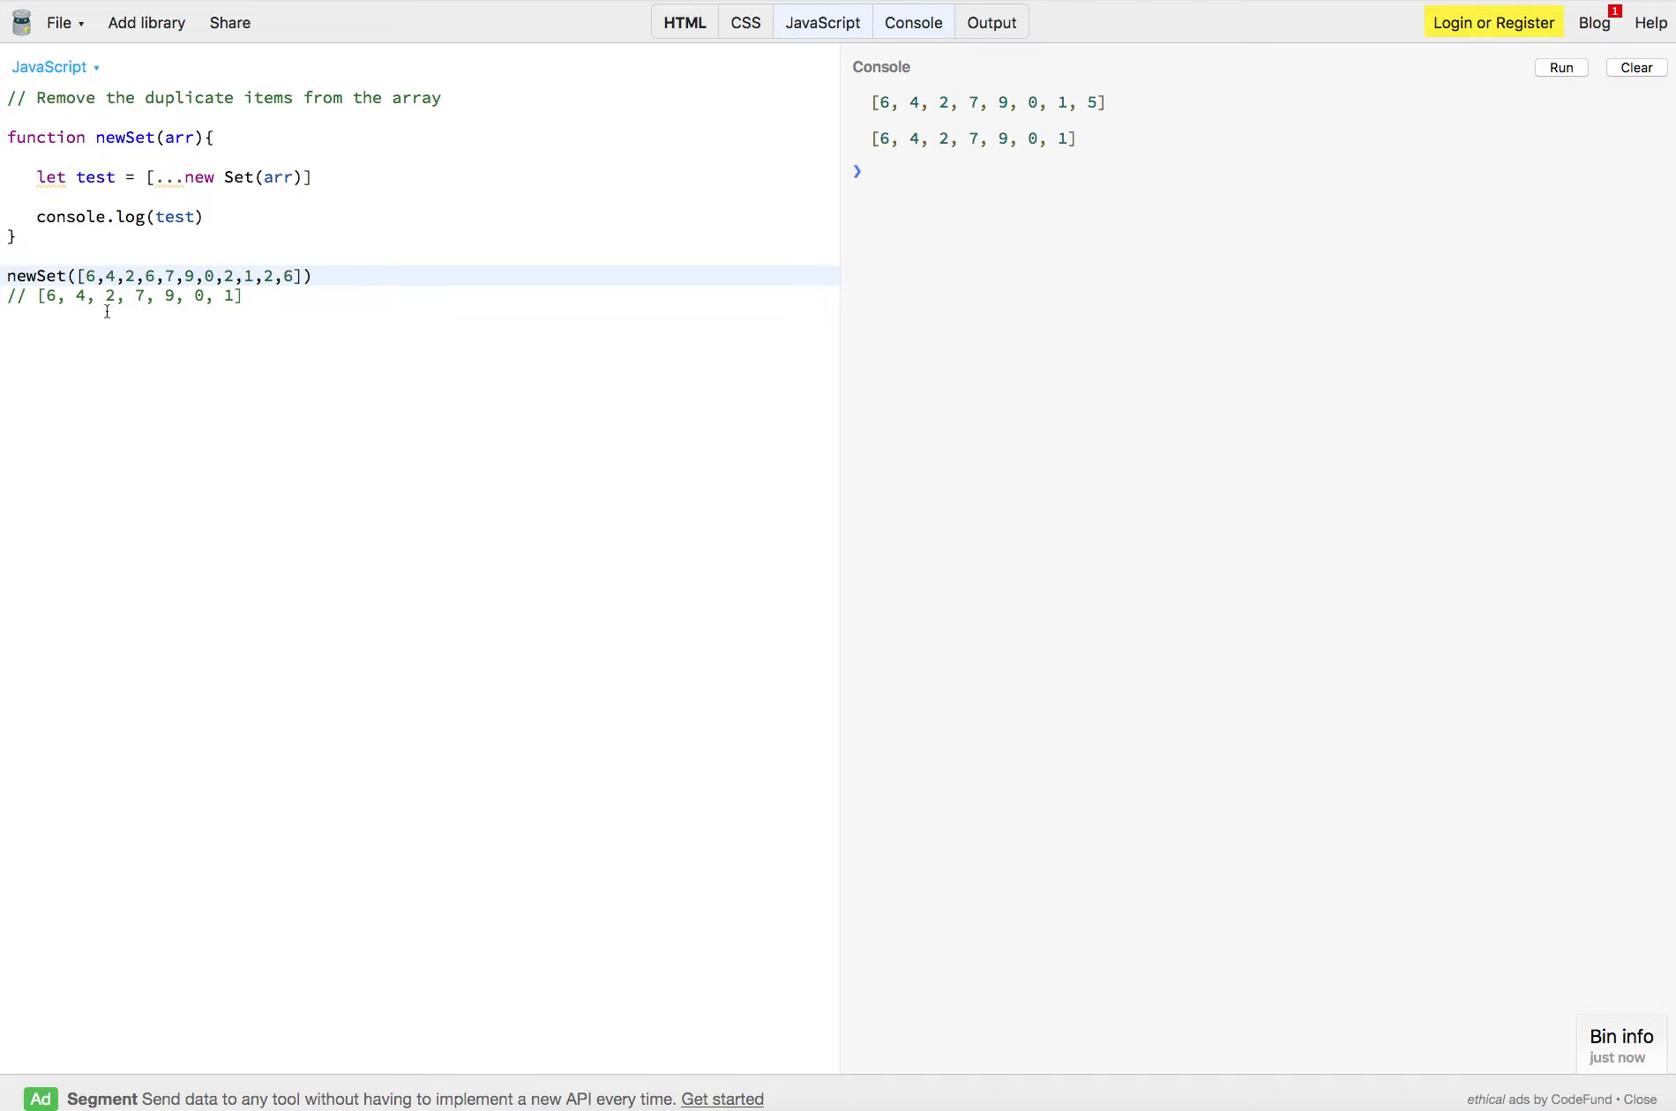
{"action": "left_click_drag", "start_coordinate": [51, 303], "coordinate": [318, 303]}
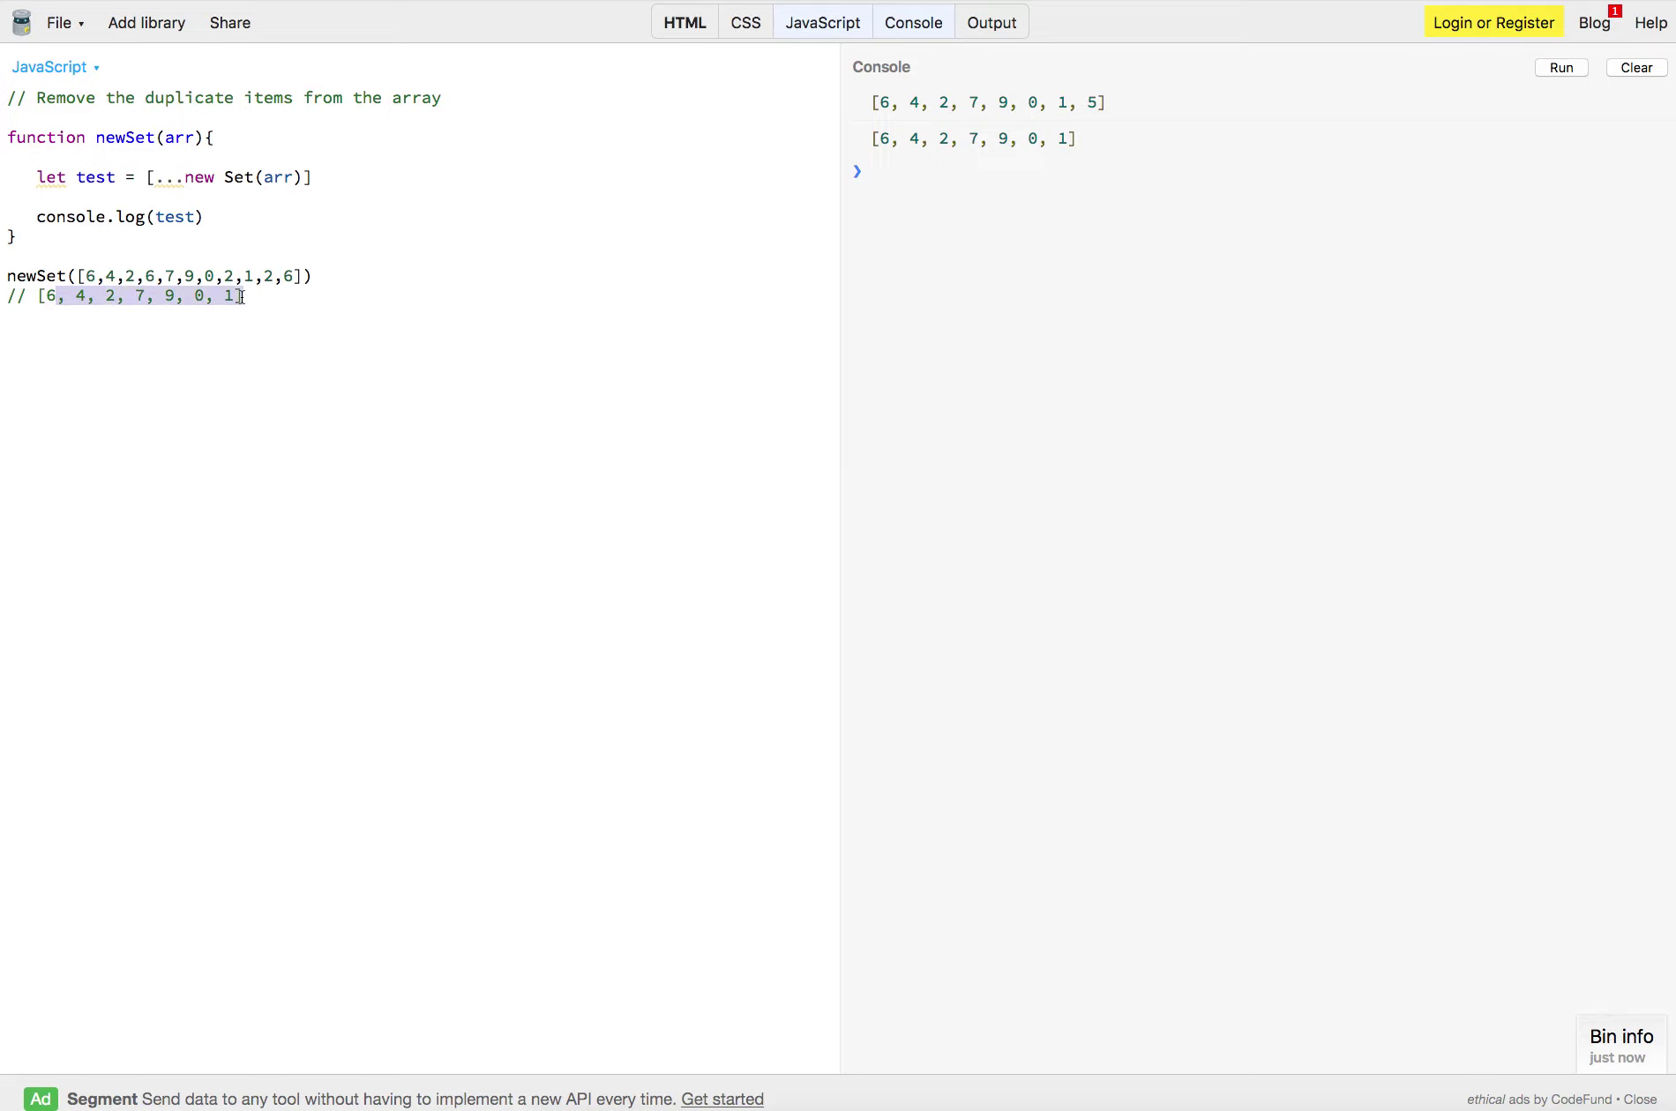